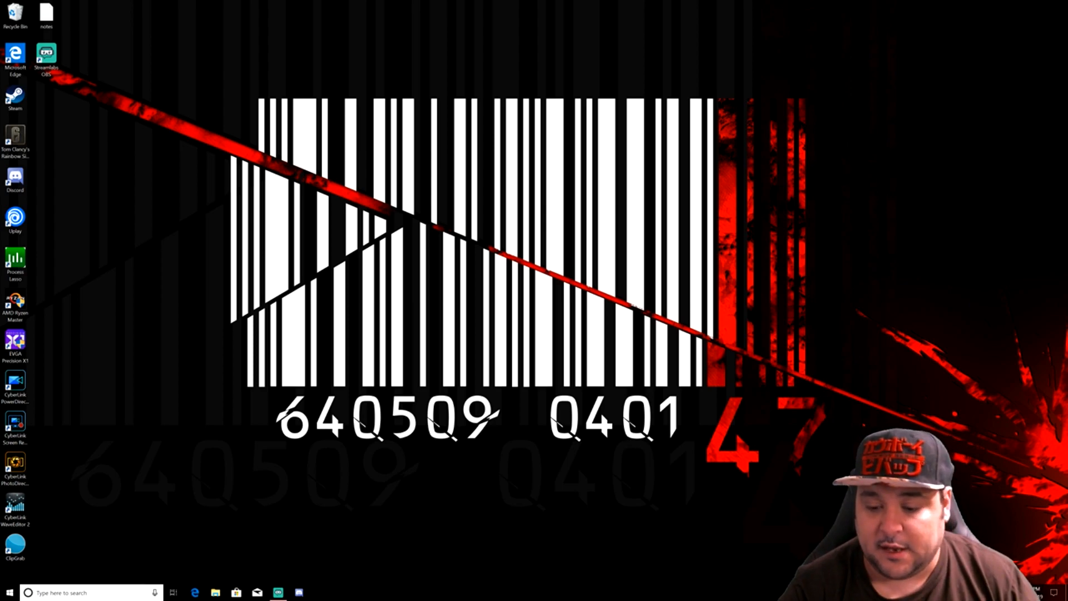
# - Find and open Device Manager, and expand the System devices category
pyautogui.click(78, 593)
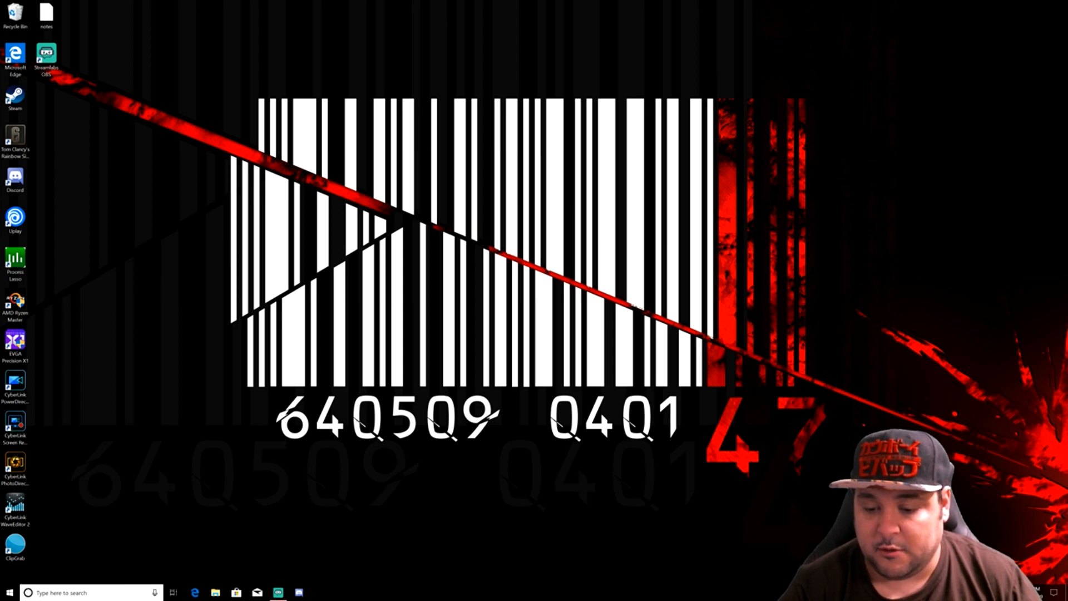
pyautogui.write('de')
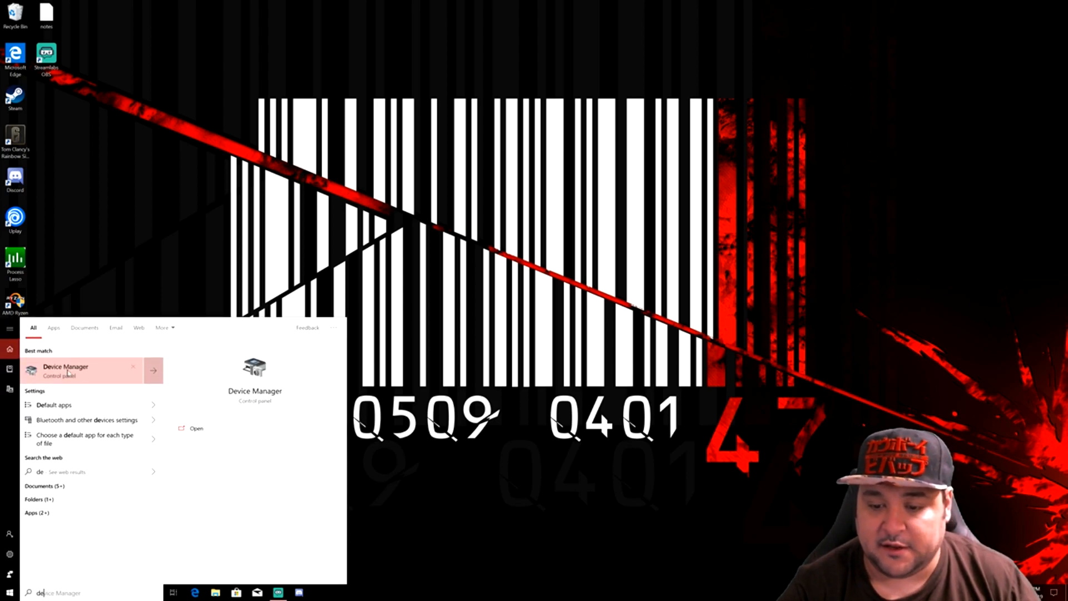
pyautogui.click(70, 376)
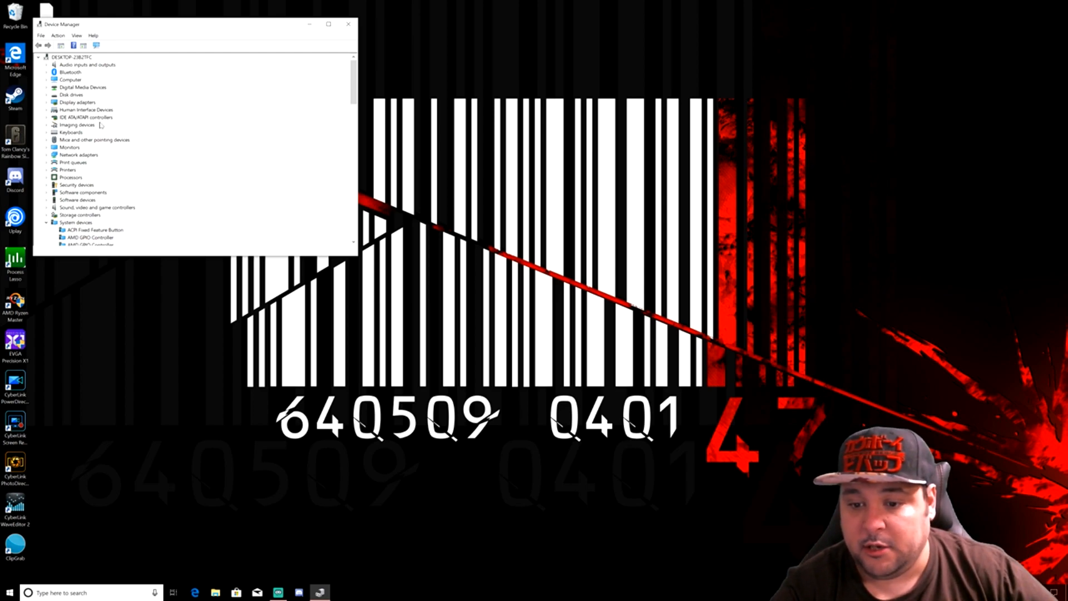
pyautogui.click(47, 223)
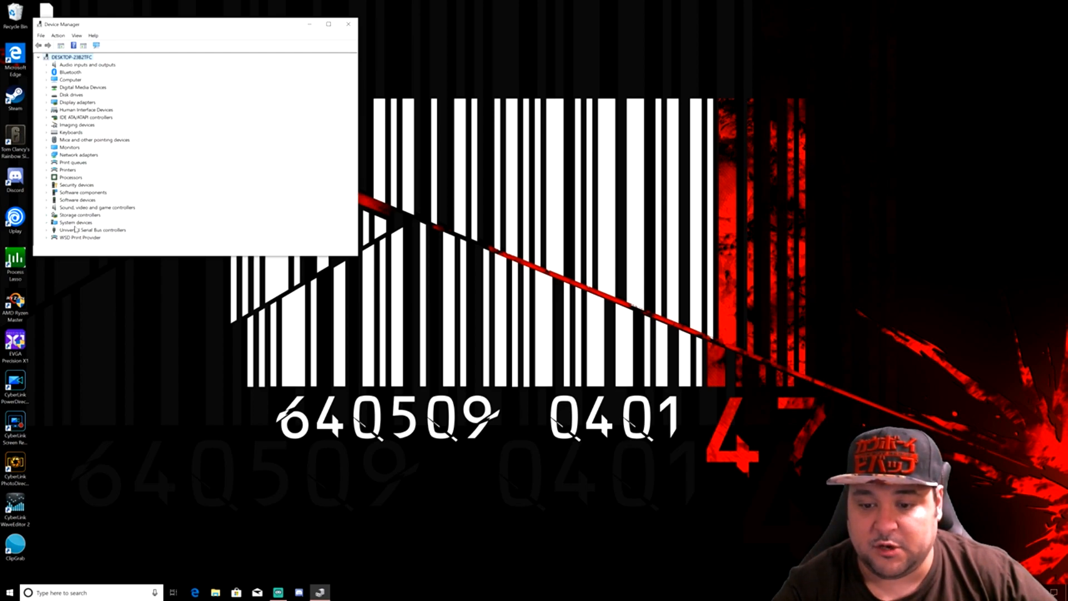
pyautogui.click(45, 223)
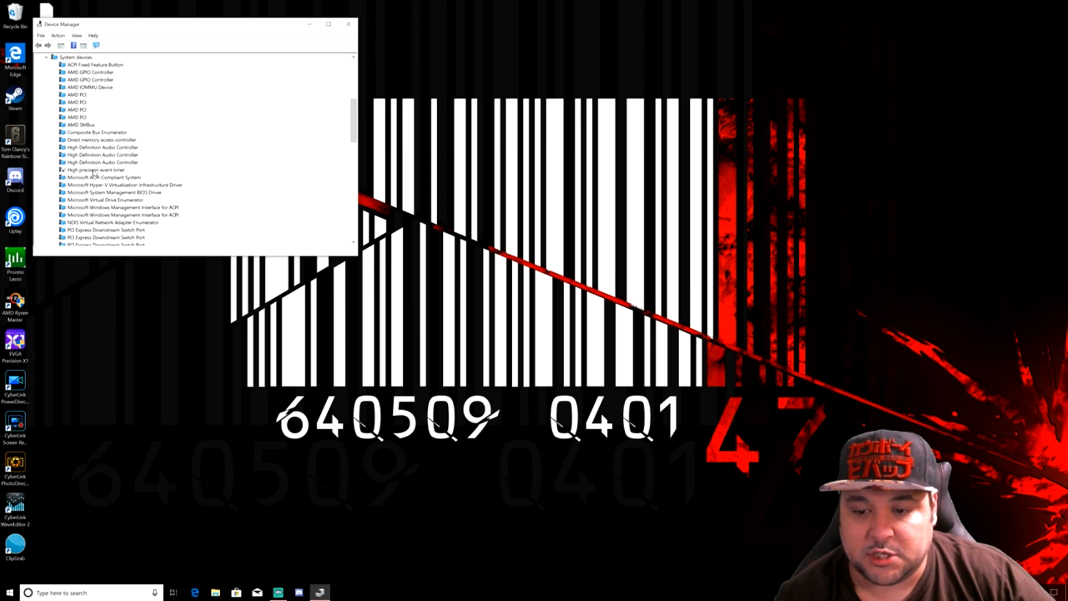
# - Check the available actions for the High precision event timer without choosing any, and close Device Manager
pyautogui.rightClick(92, 171)
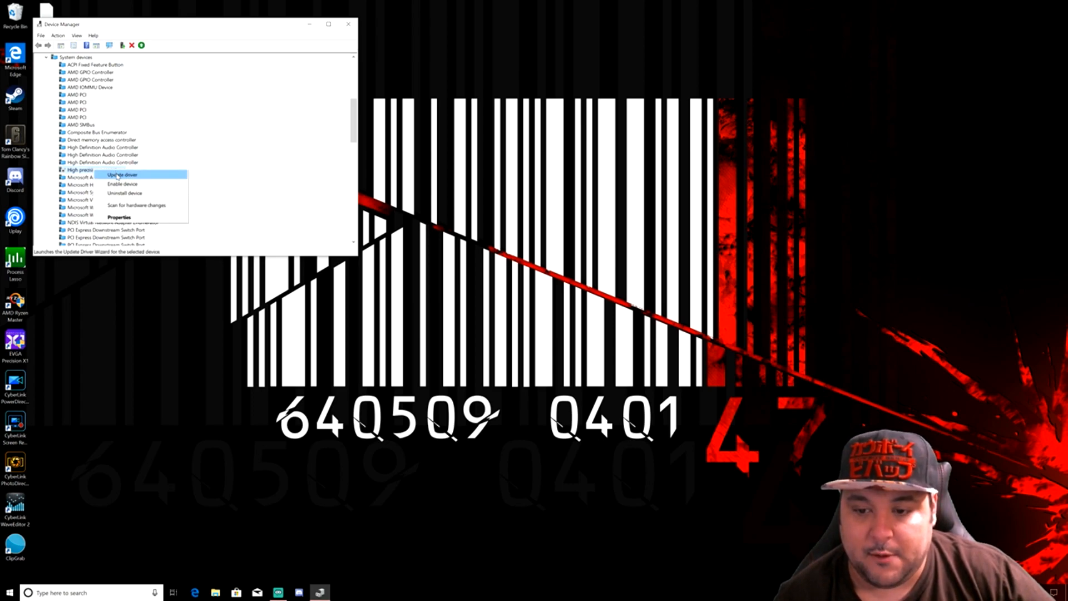
pyautogui.click(236, 168)
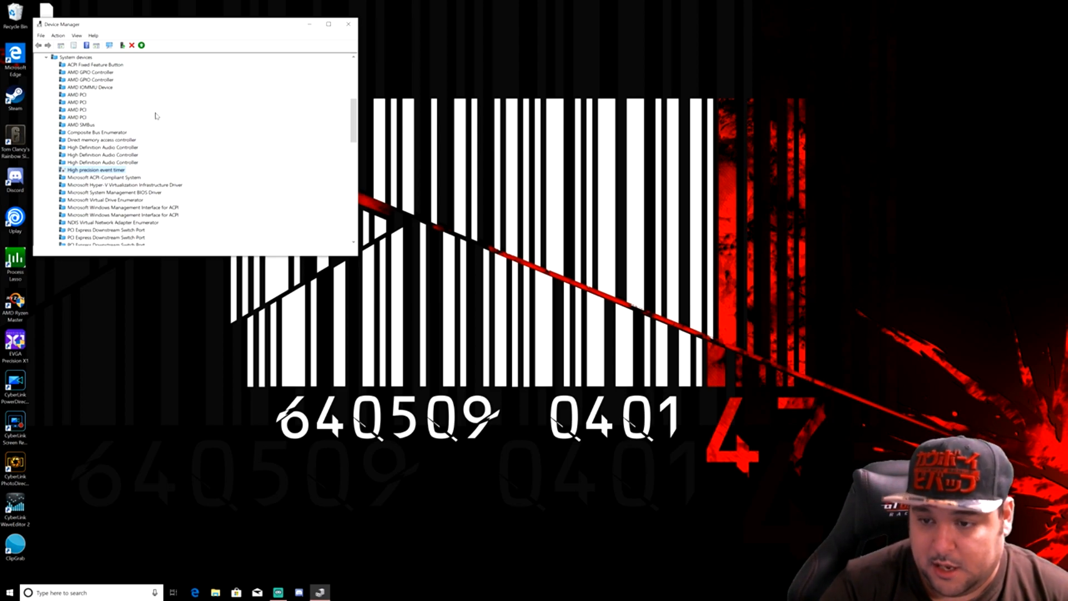
pyautogui.click(349, 25)
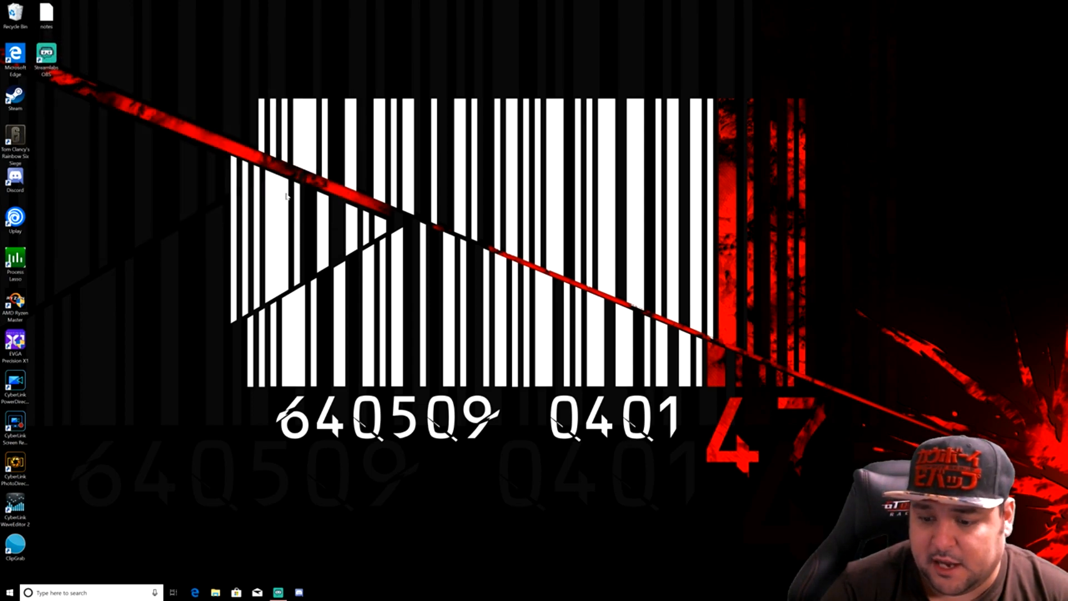
# - Search for "game mode", review the Game Mode, Captures and Game bar settings, and close Settings
pyautogui.click(10, 593)
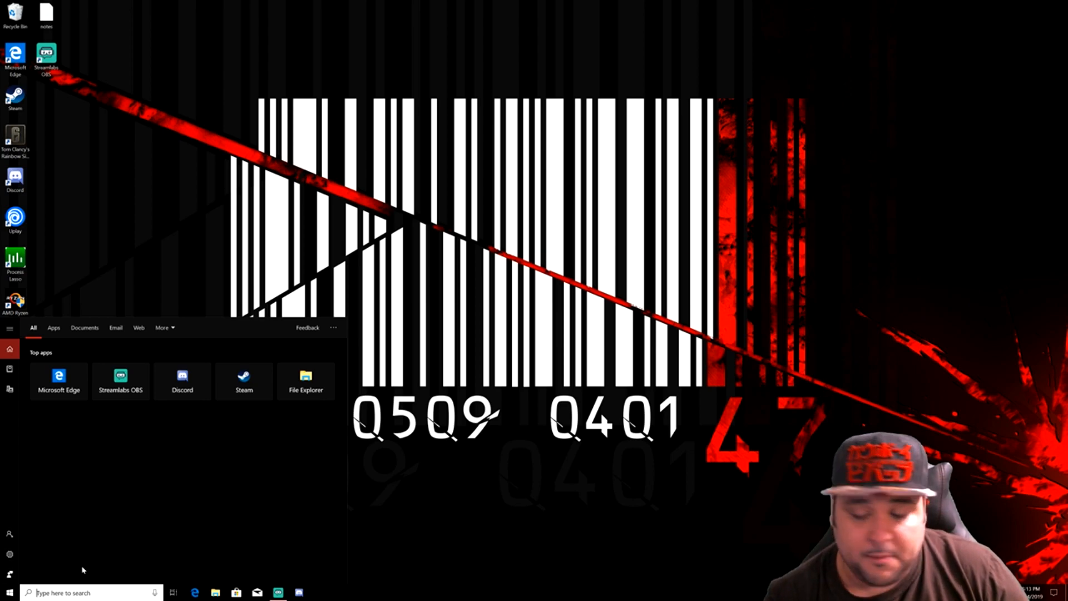
pyautogui.write('game mode')
pyautogui.press('Return')
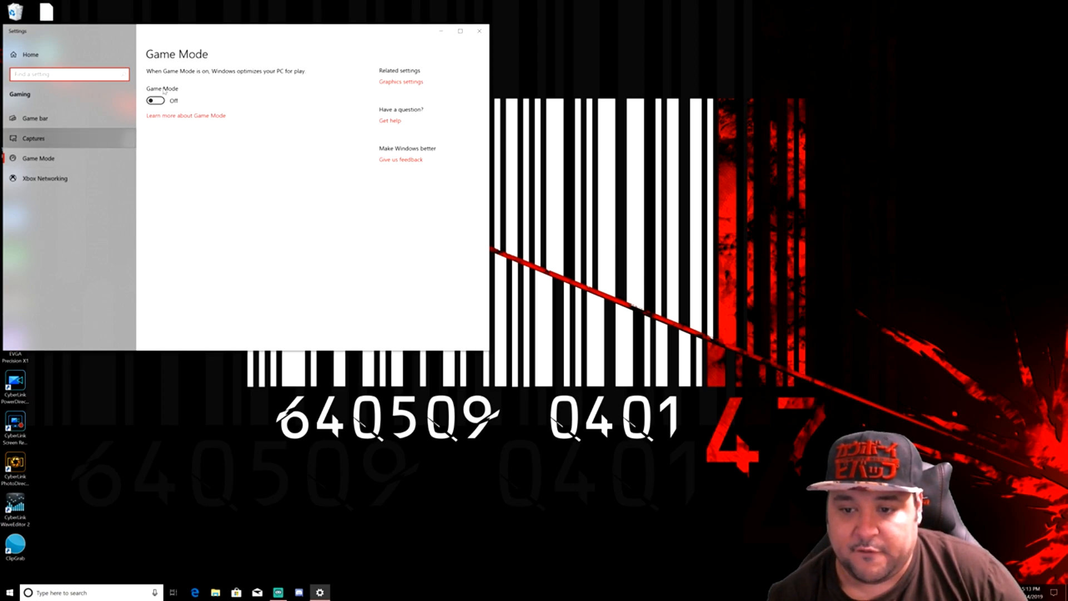
pyautogui.click(56, 138)
pyautogui.click(83, 118)
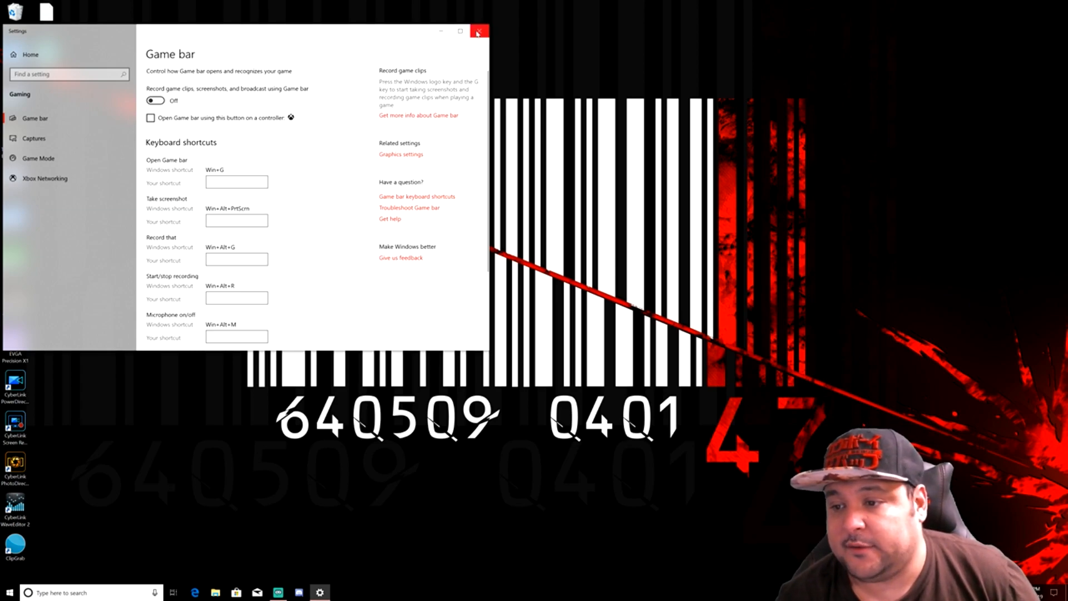
pyautogui.click(479, 31)
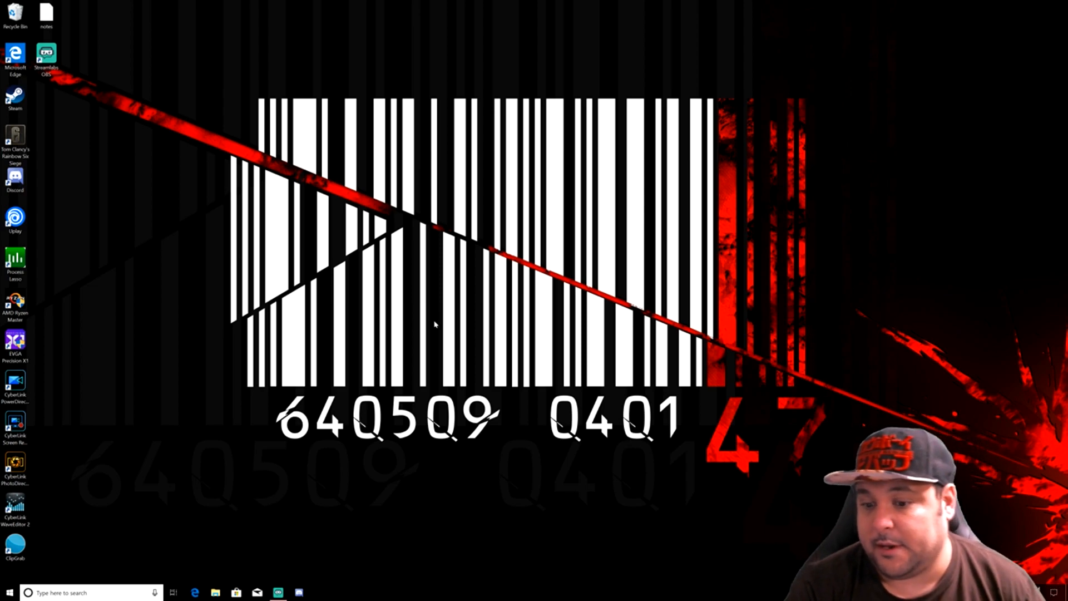
# - Open NVIDIA Control Panel from the desktop and review the global feature list under Manage 3D settings
pyautogui.click(79, 593)
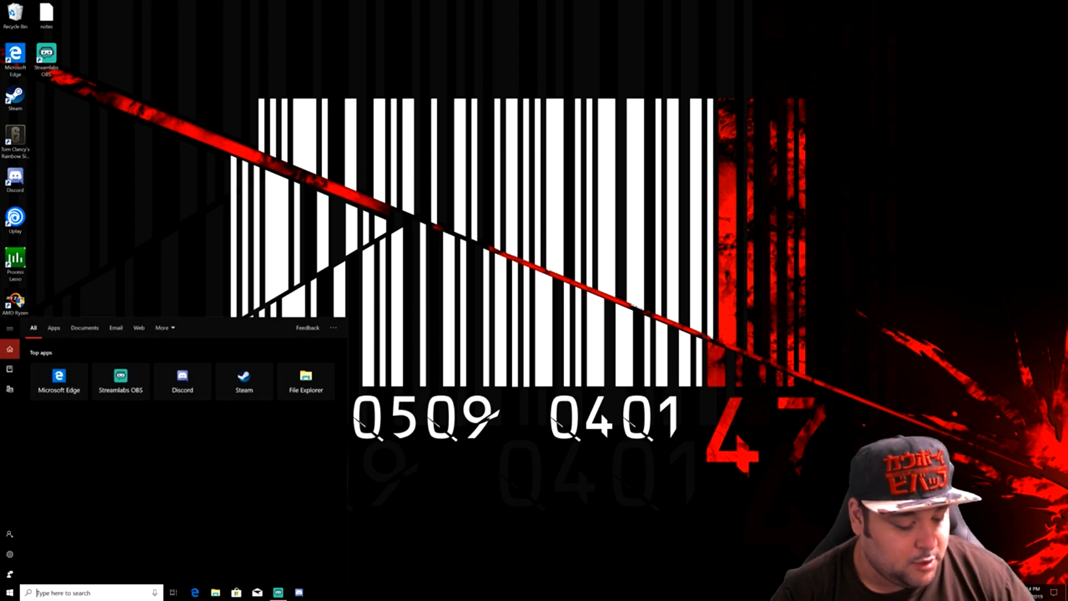
pyautogui.rightClick(473, 388)
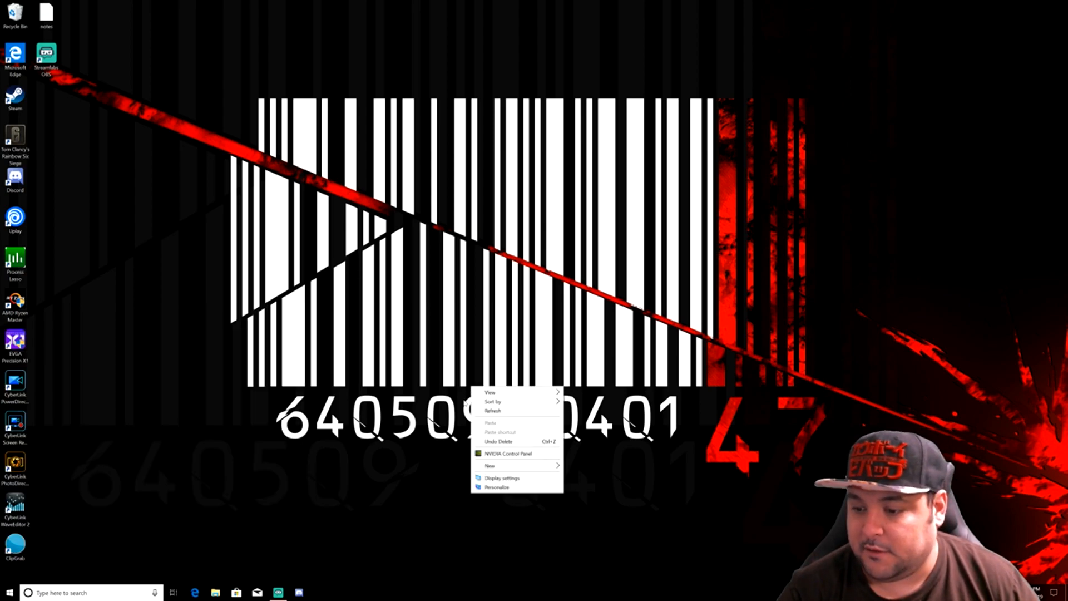
pyautogui.click(494, 454)
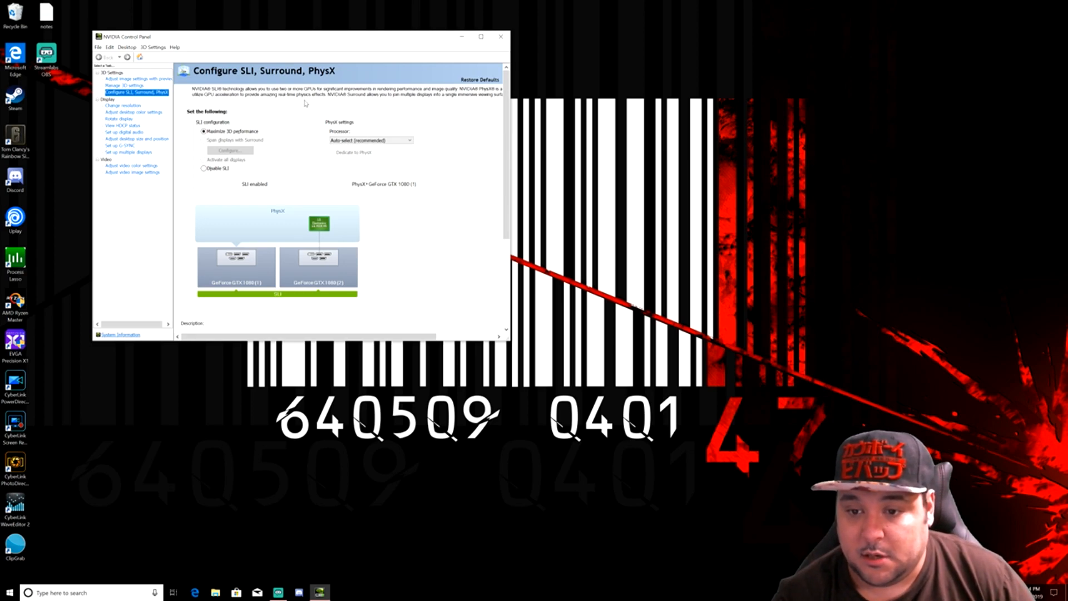
pyautogui.click(136, 86)
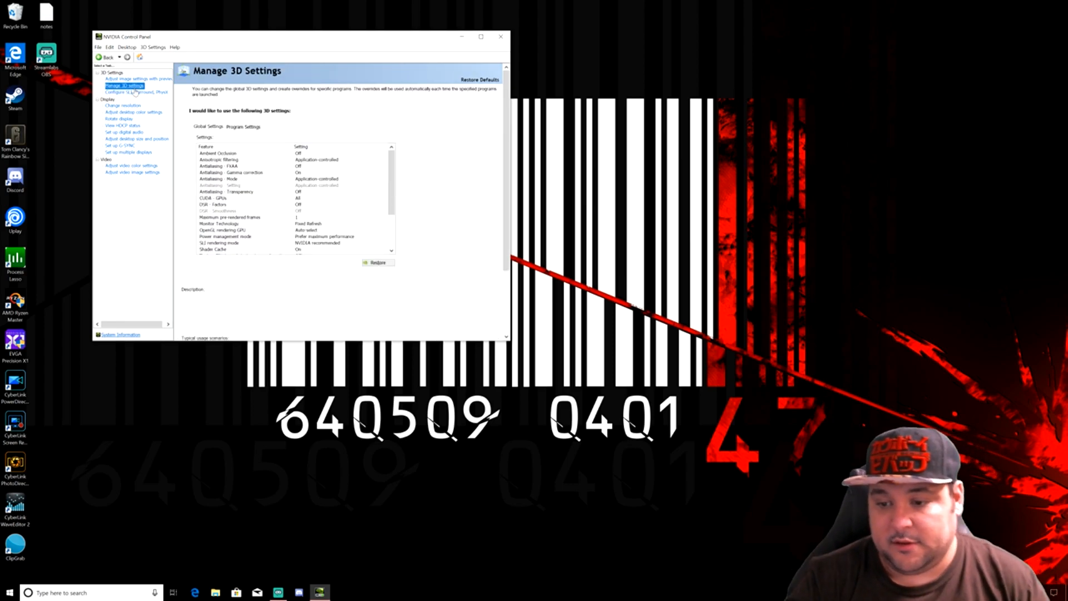
pyautogui.moveTo(392, 170); pyautogui.dragTo(396, 202)
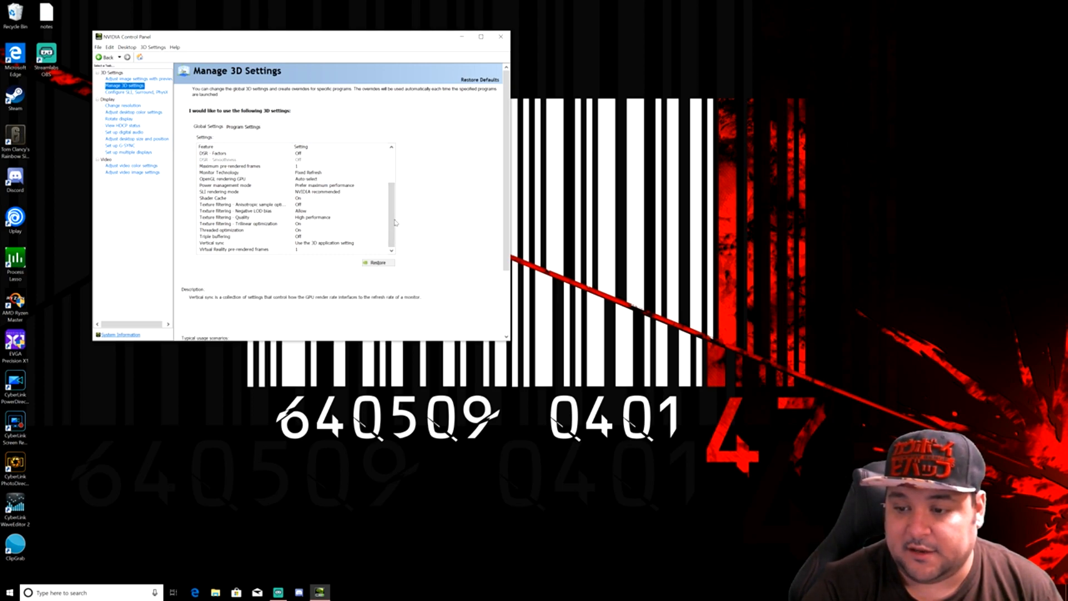
pyautogui.moveTo(391, 223); pyautogui.dragTo(392, 190)
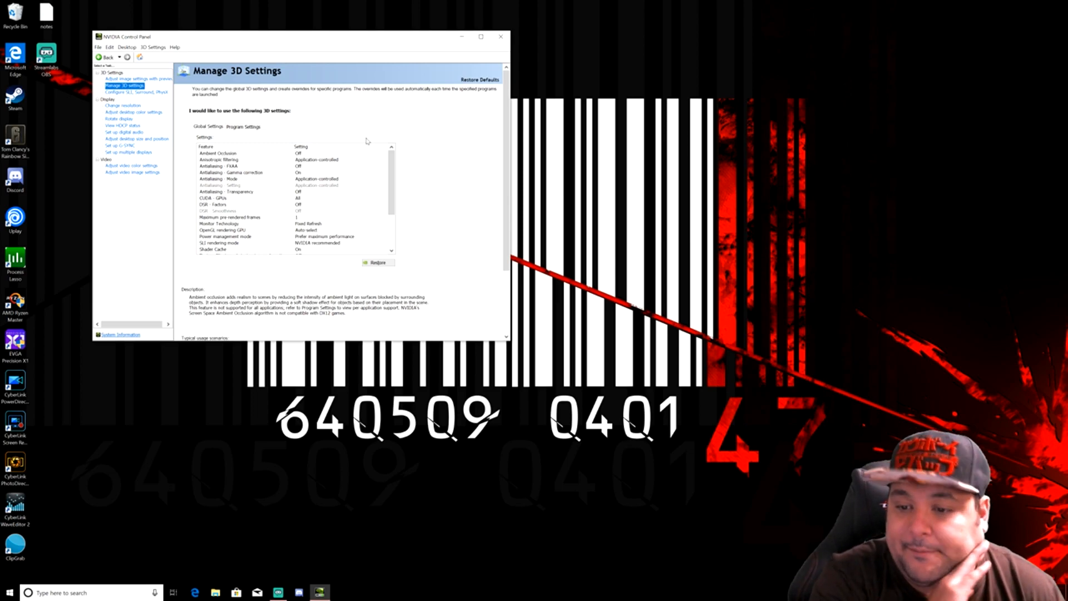
# - Review the program-specific 3D settings for Tom Clancy's Rainbow Six: Siege and the list of programs that can be added
pyautogui.click(252, 127)
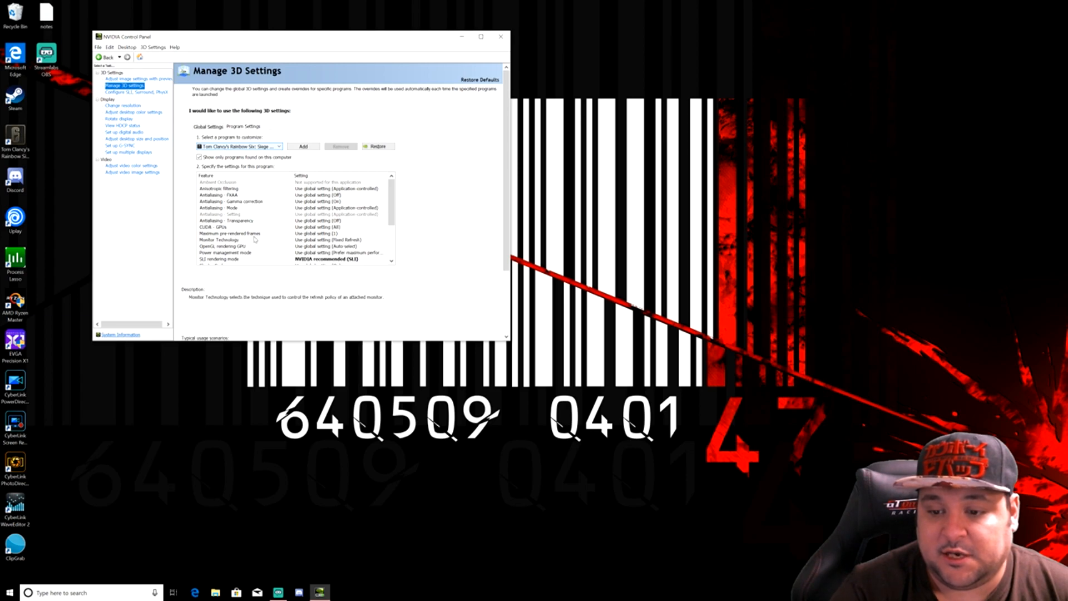
pyautogui.click(306, 147)
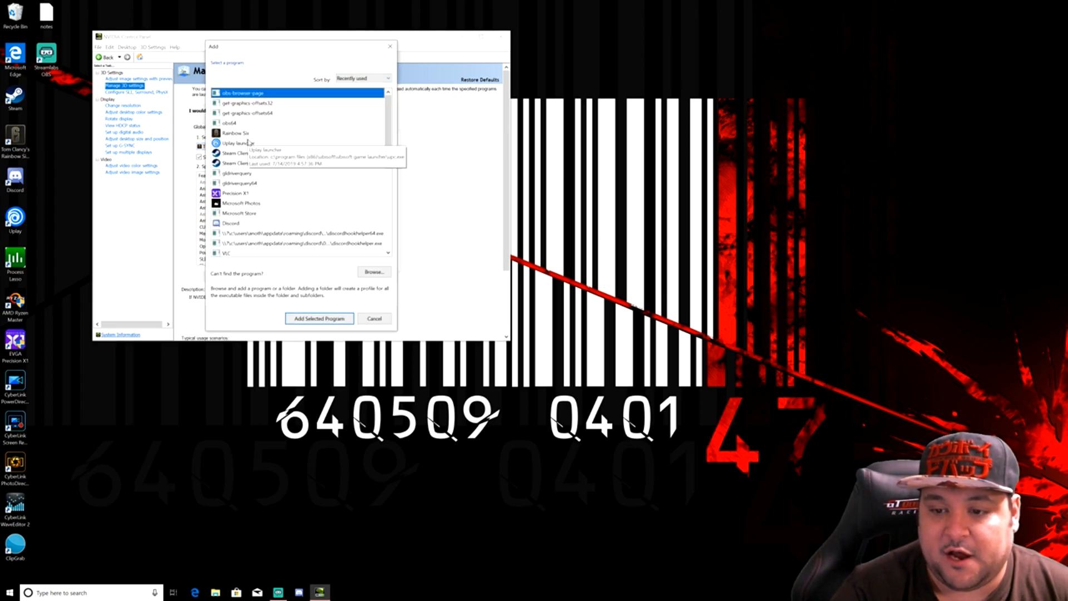
pyautogui.click(390, 47)
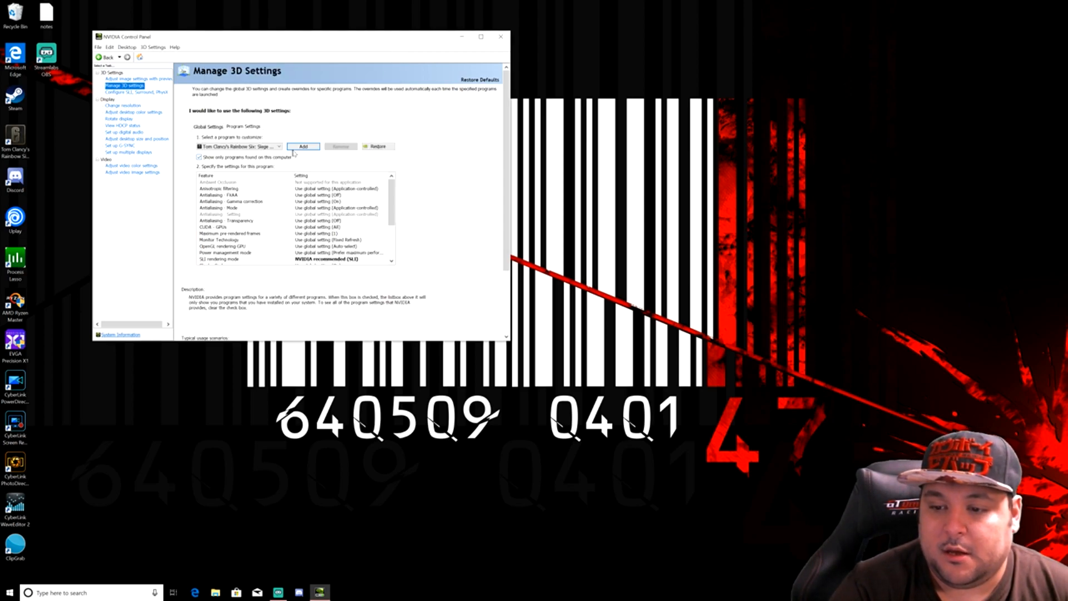
pyautogui.scroll(-1, 294, 153)
pyautogui.scroll(-2, 393, 193)
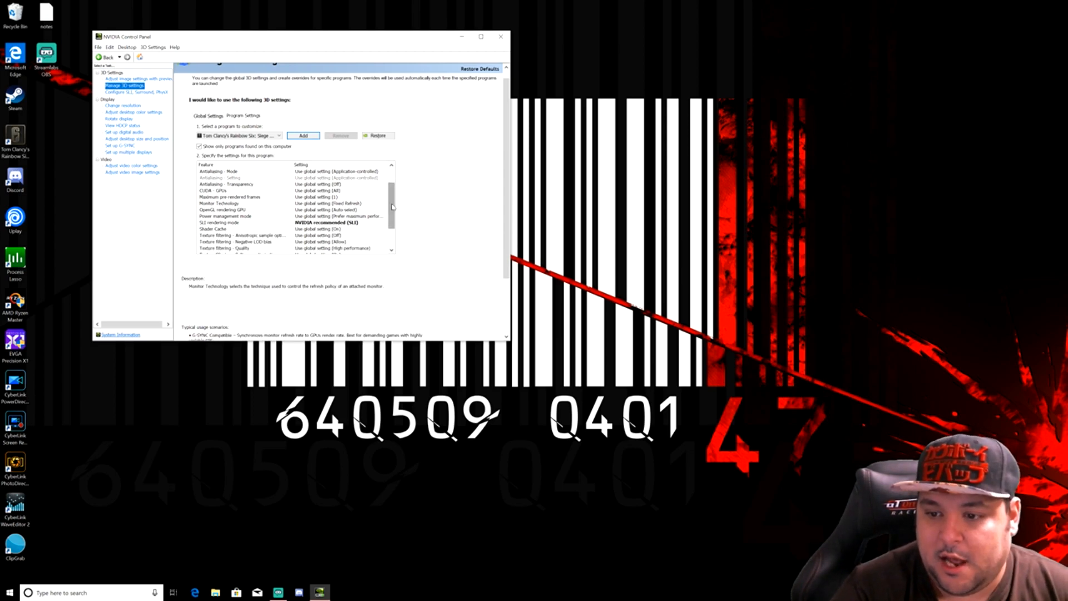
pyautogui.moveTo(392, 207); pyautogui.dragTo(394, 227)
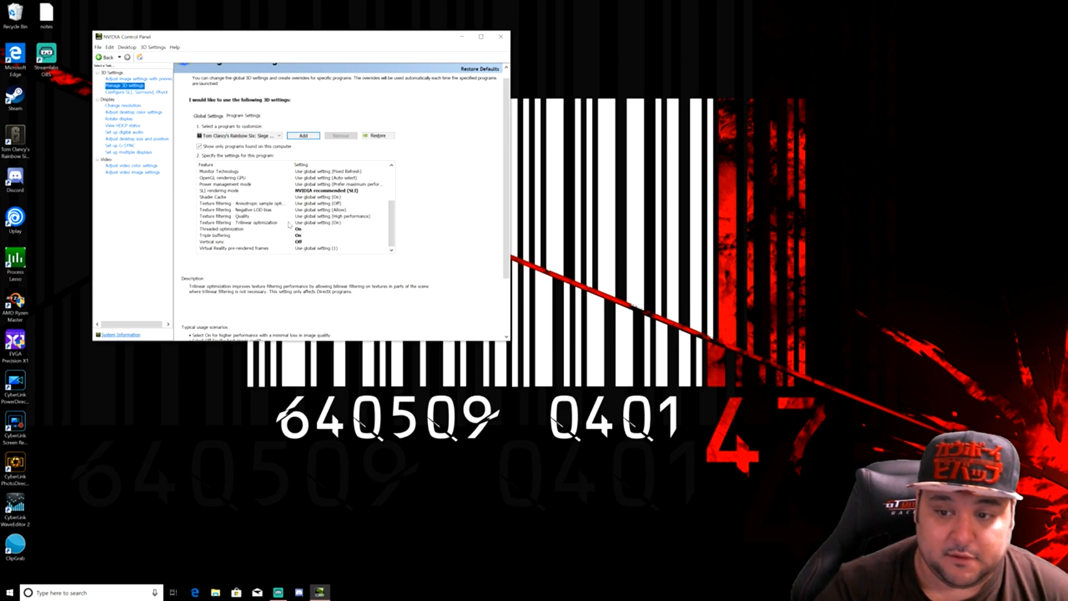
# - Set the game's SLI rendering mode to NVIDIA recommended (SLI) and close NVIDIA Control Panel
pyautogui.click(340, 190)
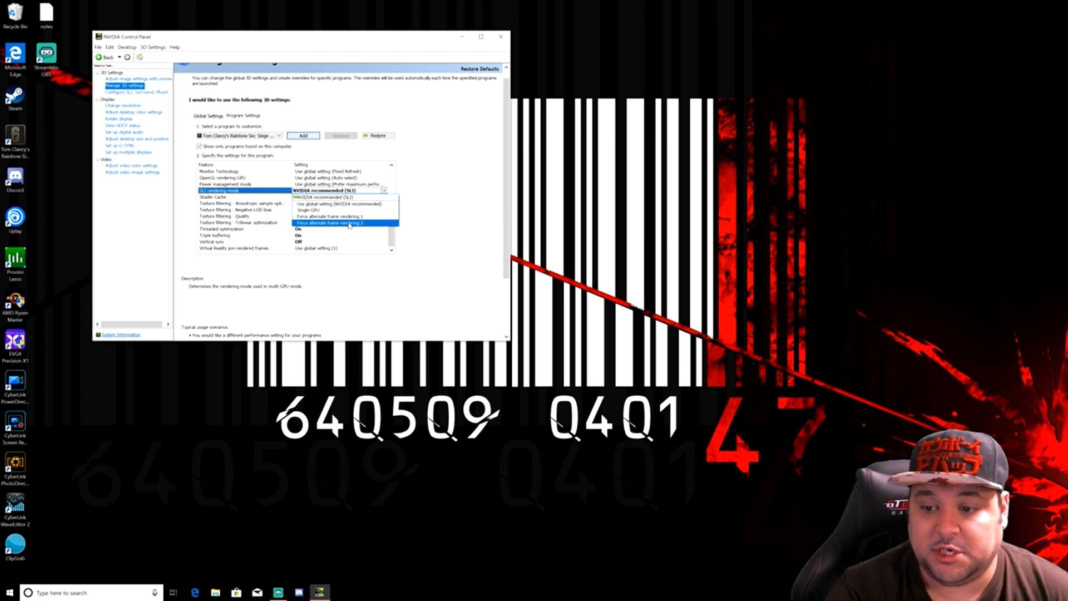
pyautogui.click(337, 198)
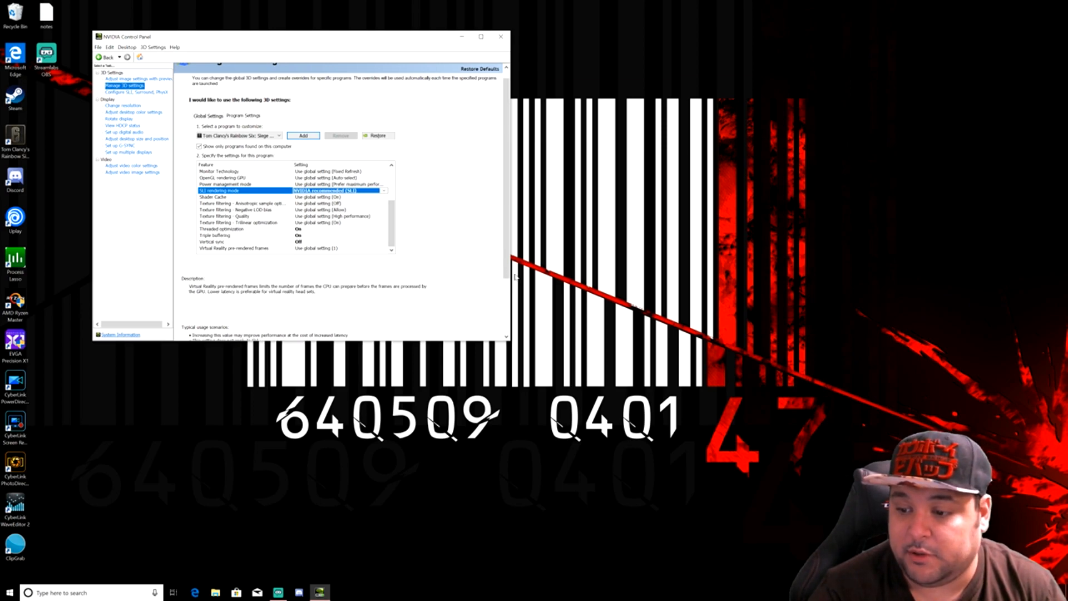
pyautogui.click(500, 37)
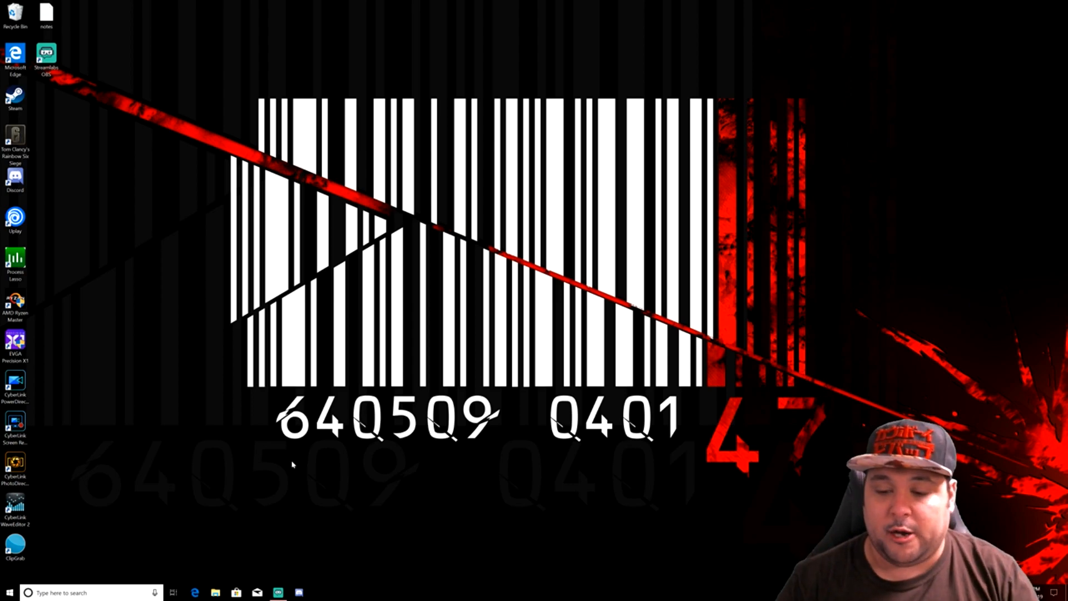
# - Open Power & sleep settings and go through the additional power settings to the High performance plan's advanced settings
pyautogui.click(10, 593)
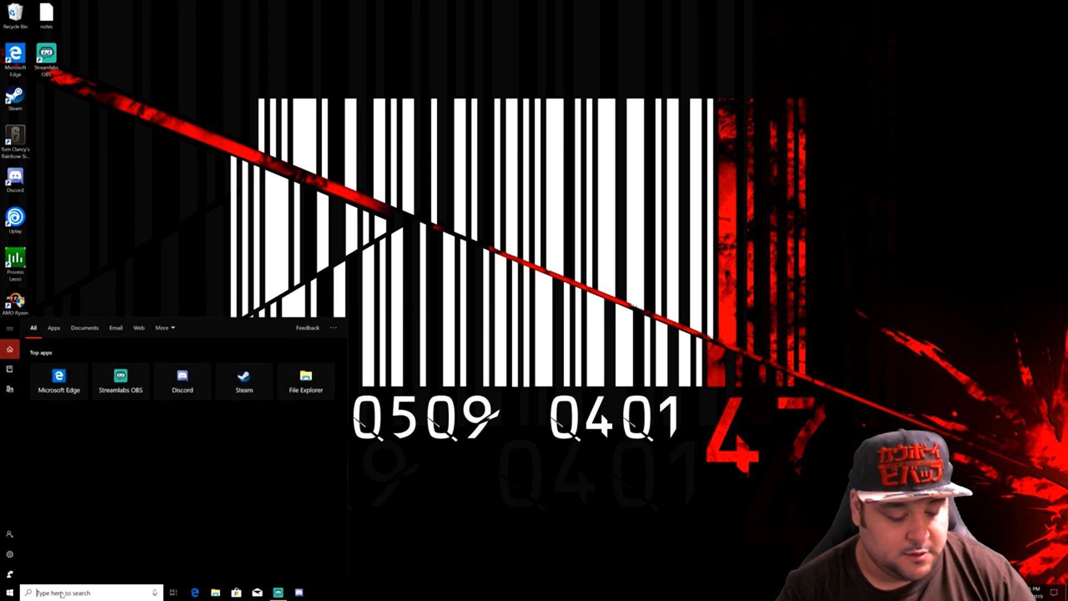
pyautogui.write('po')
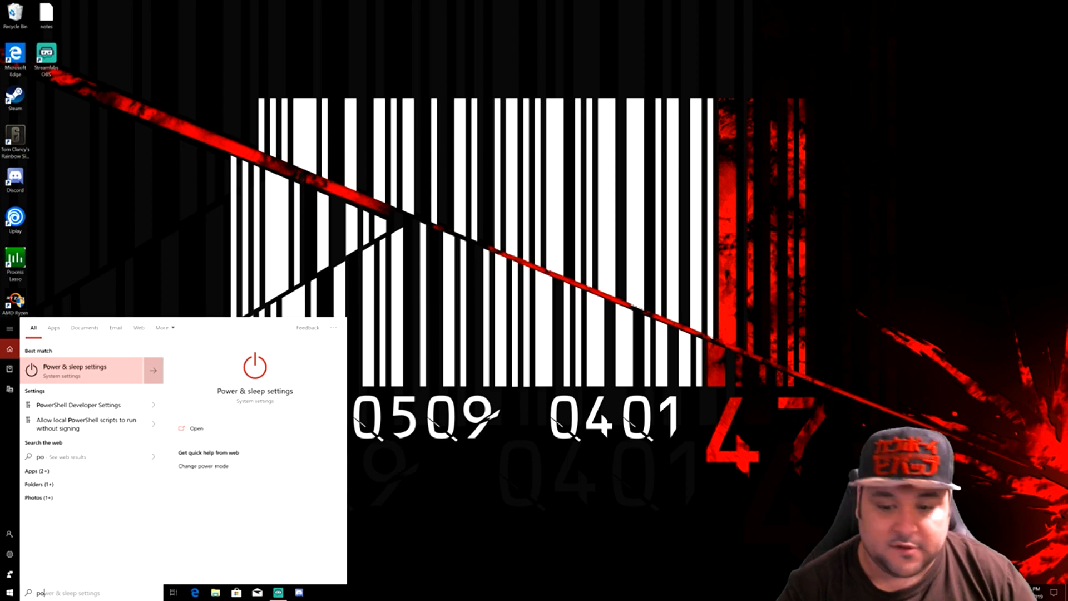
pyautogui.click(77, 371)
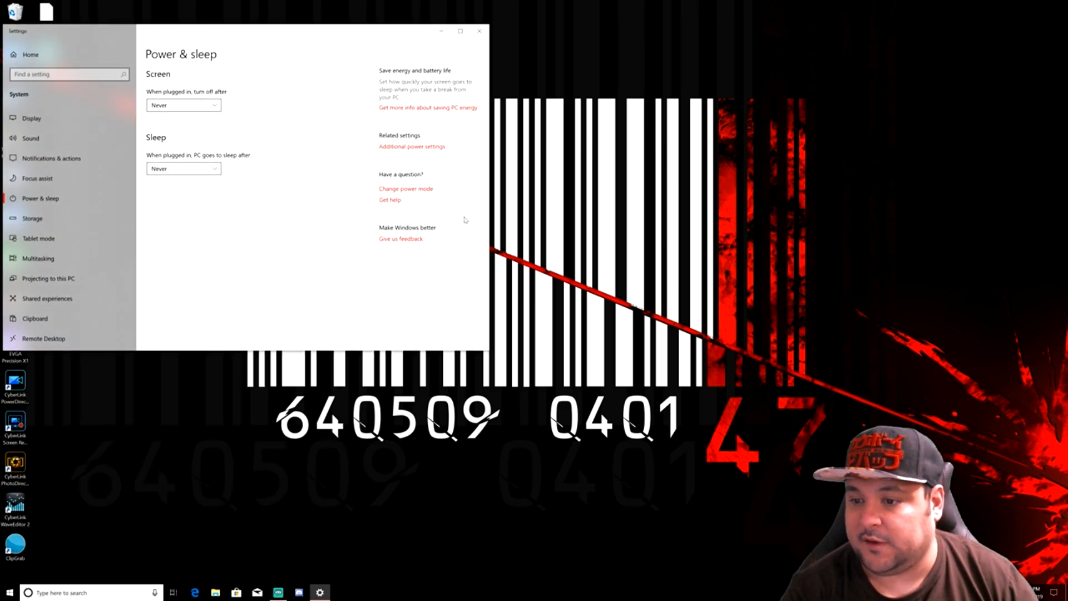
pyautogui.click(433, 148)
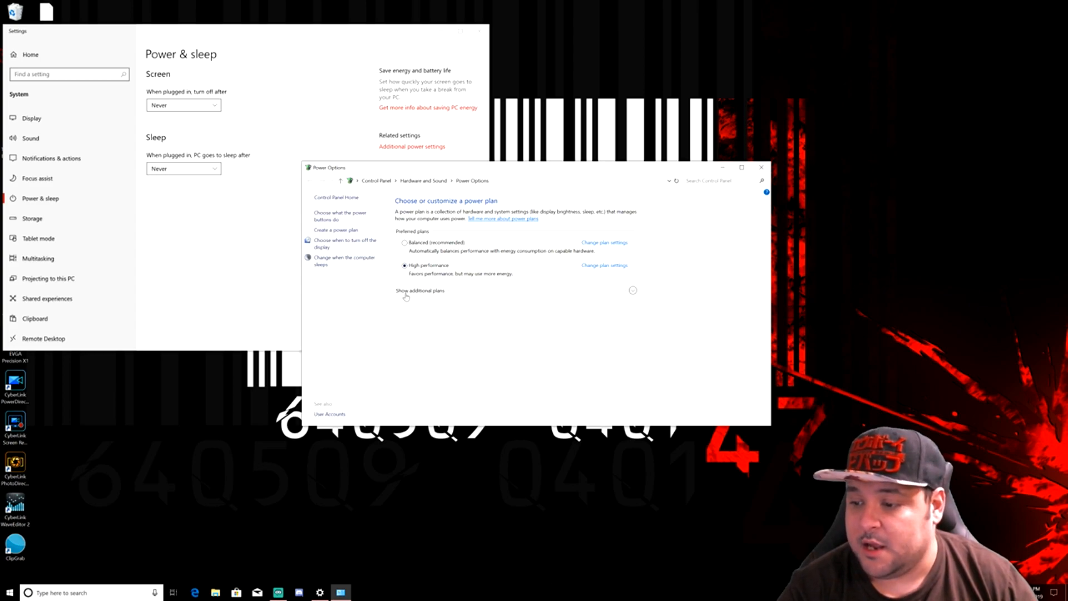
pyautogui.click(612, 267)
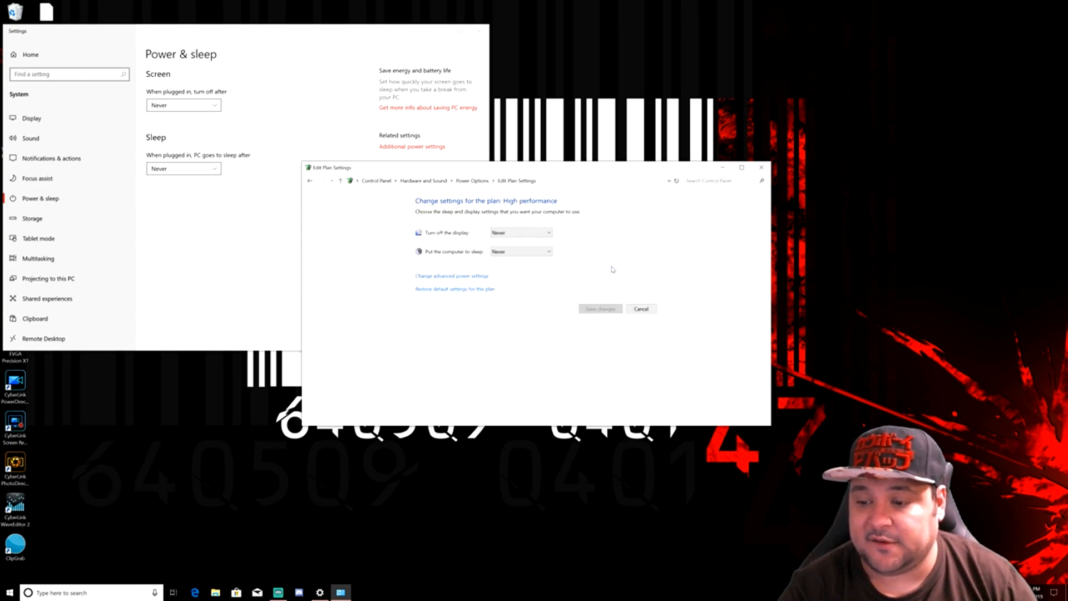
pyautogui.click(465, 277)
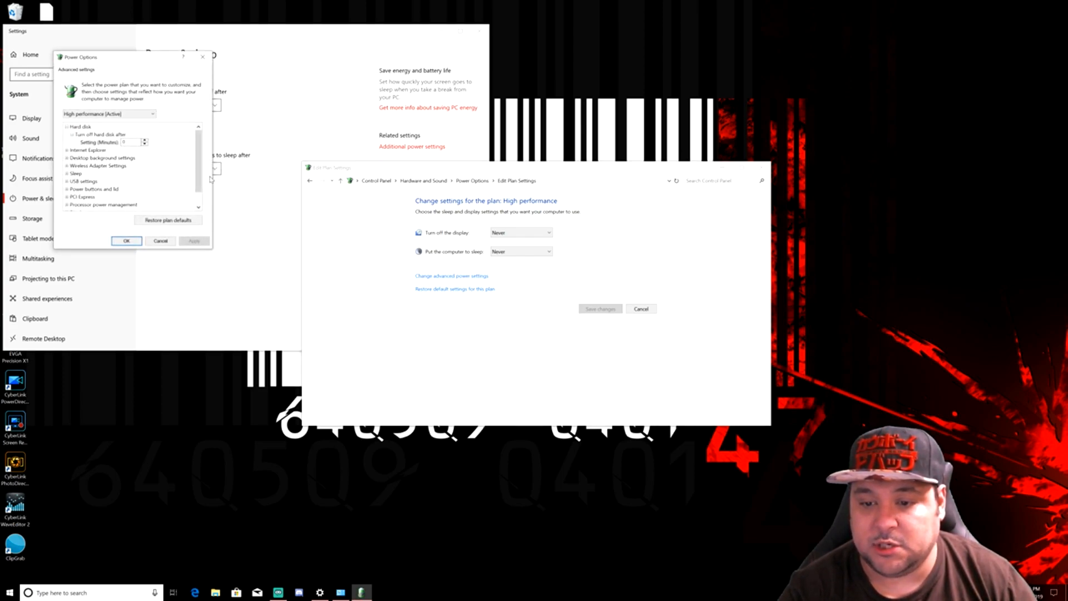
# - Examine the maximum processor state under Processor power management, and close all the power settings windows
pyautogui.moveTo(201, 173); pyautogui.dragTo(200, 184)
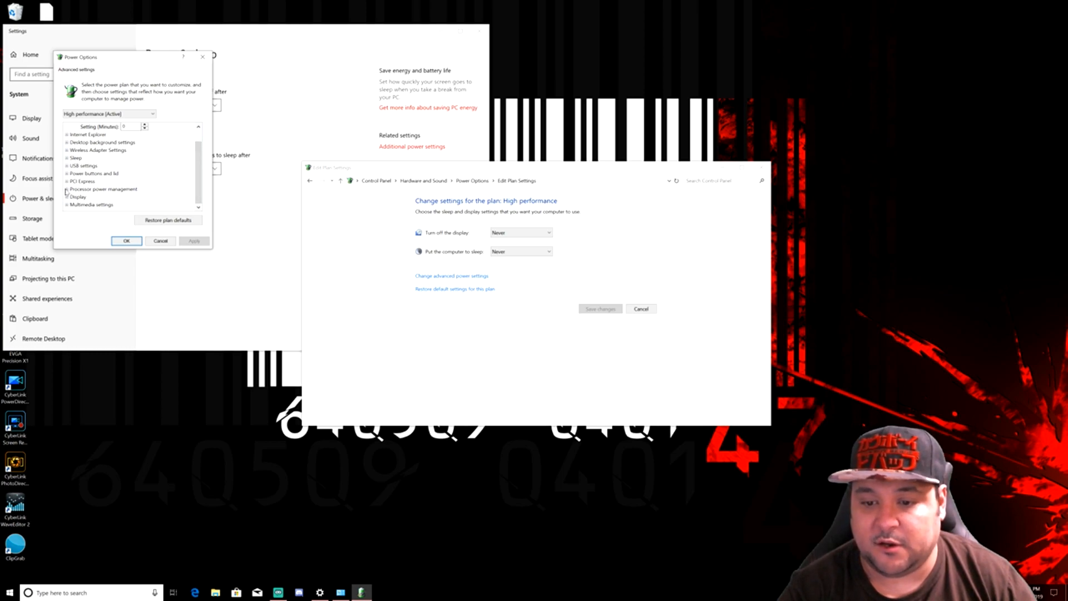
pyautogui.click(66, 190)
pyautogui.moveTo(198, 183); pyautogui.dragTo(199, 193)
pyautogui.click(73, 191)
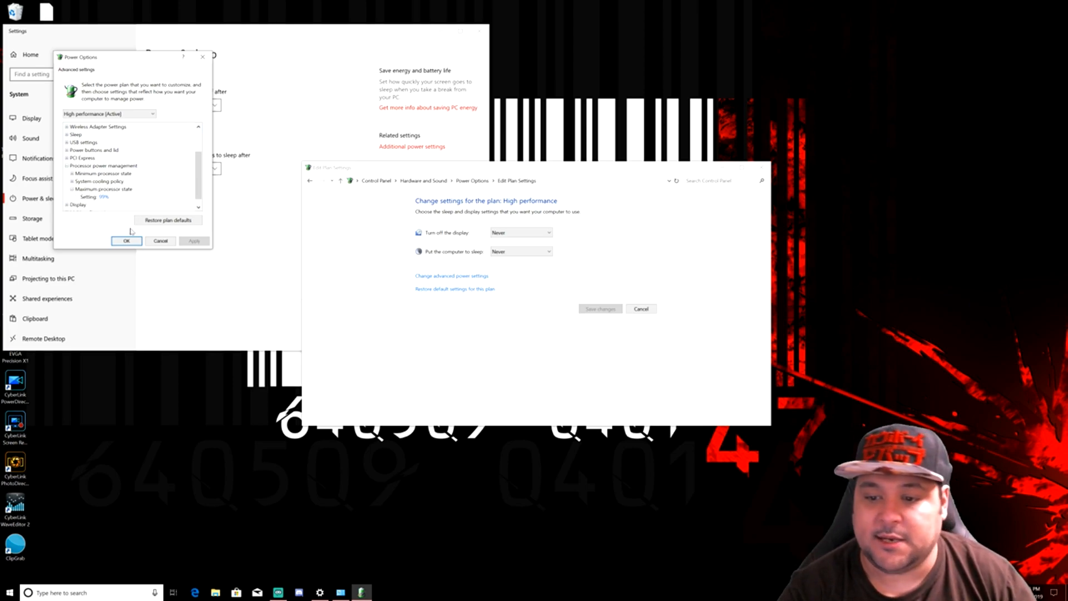
pyautogui.click(202, 57)
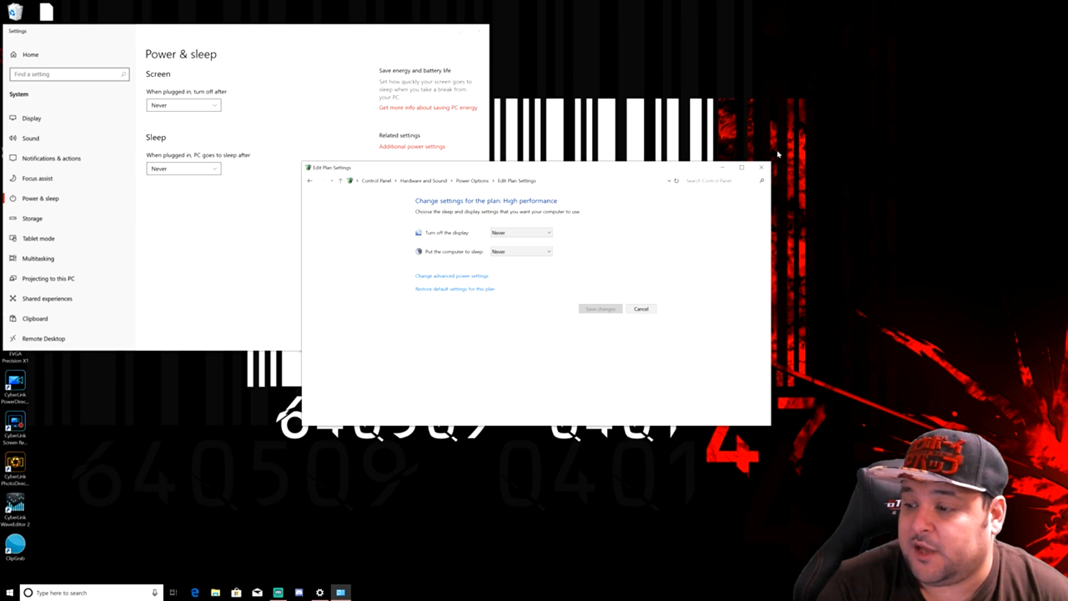
pyautogui.click(765, 170)
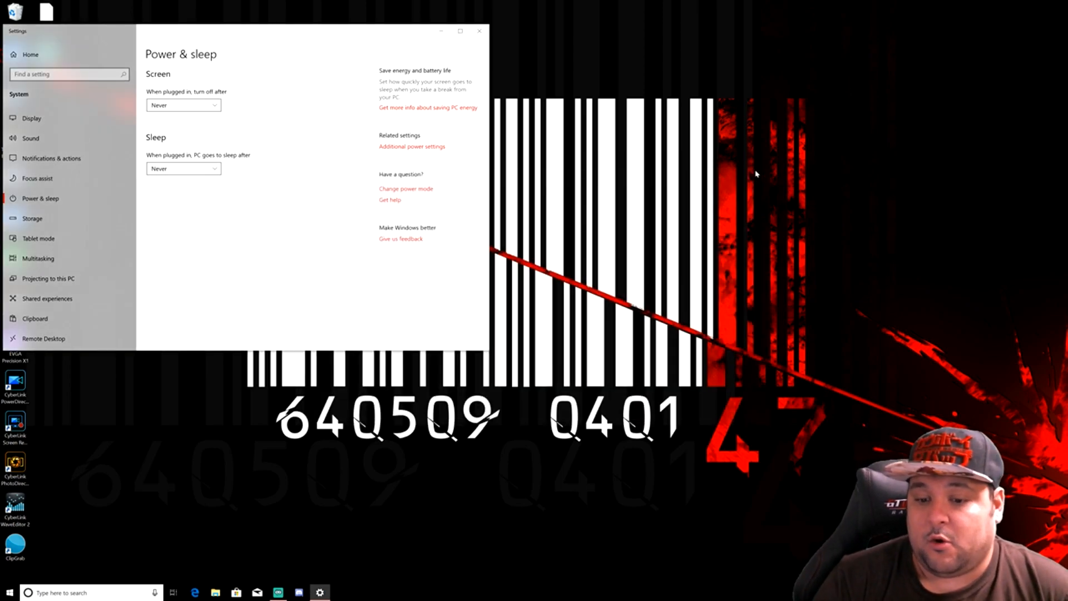
pyautogui.click(480, 30)
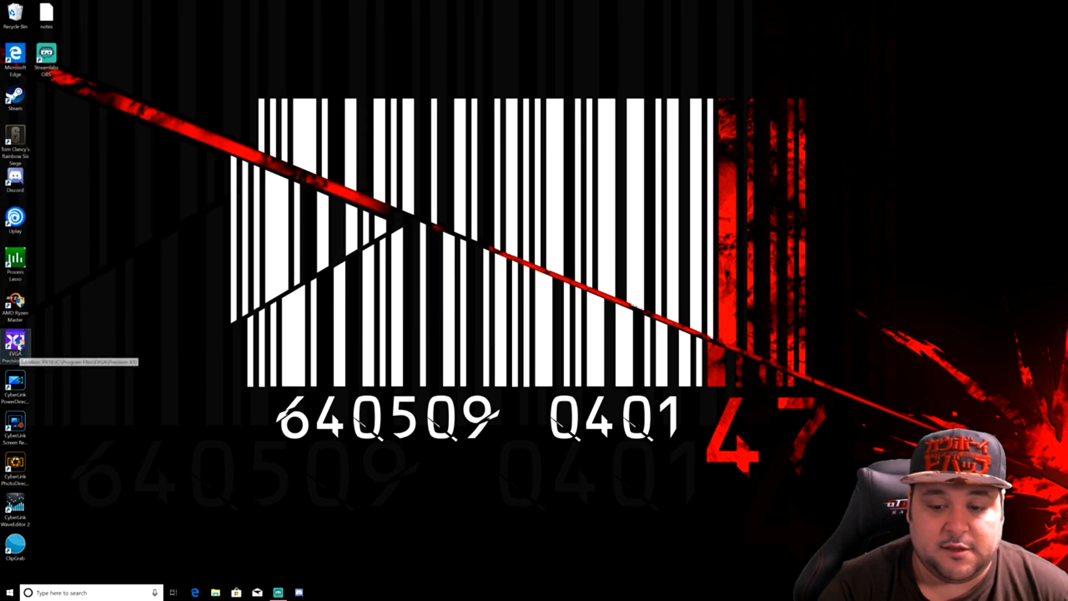